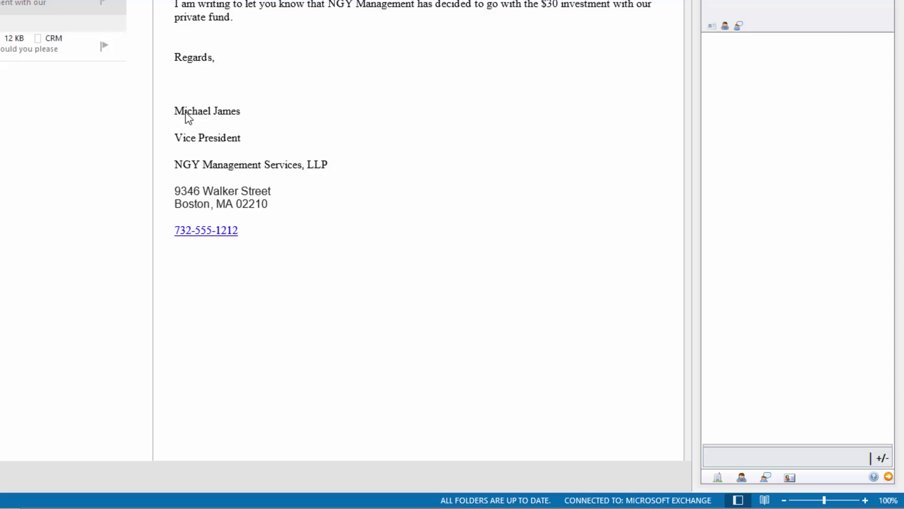
- Create a new Salesforce contact from the sender's full signature block in the Investment Decision email and save the record
{"action": "left_click_drag", "start_coordinate": [186, 117], "coordinate": [274, 231]}
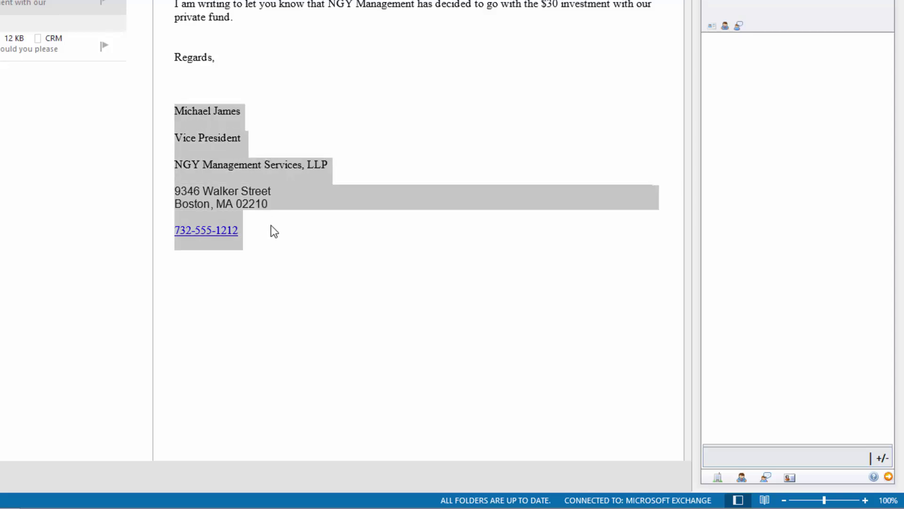
{"action": "mouse_move", "coordinate": [216, 160]}
{"action": "left_mouse_down"}
{"action": "mouse_move", "coordinate": [265, 202]}
{"action": "mouse_move", "coordinate": [633, 389]}
{"action": "mouse_move", "coordinate": [702, 487]}
{"action": "mouse_move", "coordinate": [790, 479]}
{"action": "left_mouse_up"}
{"action": "left_click_drag", "start_coordinate": [790, 479], "coordinate": [746, 483]}
{"action": "left_click_drag", "start_coordinate": [746, 482], "coordinate": [746, 483]}
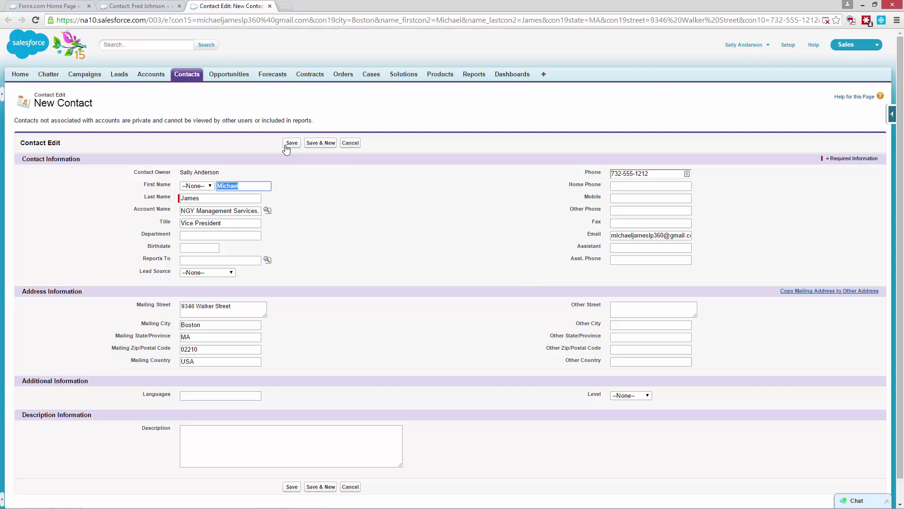
{"action": "left_click", "coordinate": [286, 147]}
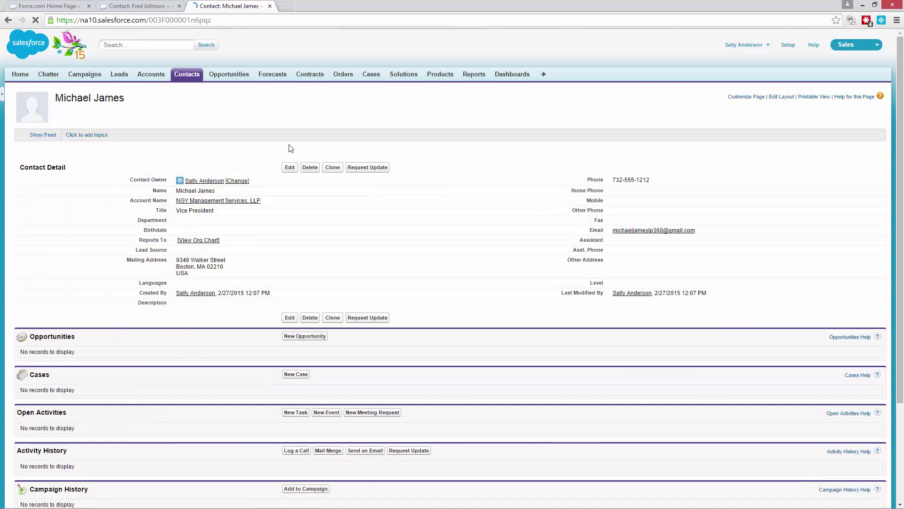
- Switch back to Outlook and refresh the LinkPoint Connect details for the Investment Decision email's sender
{"action": "left_click", "coordinate": [861, 5]}
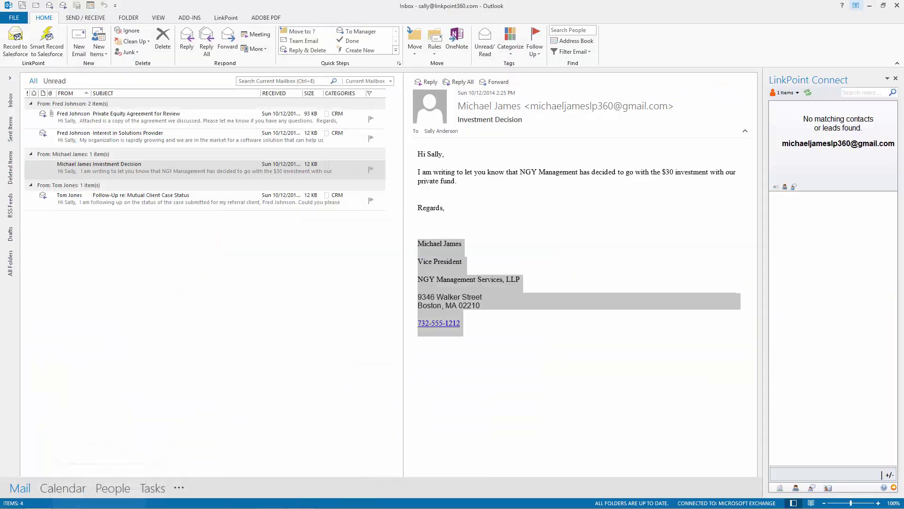
{"action": "left_click", "coordinate": [808, 94]}
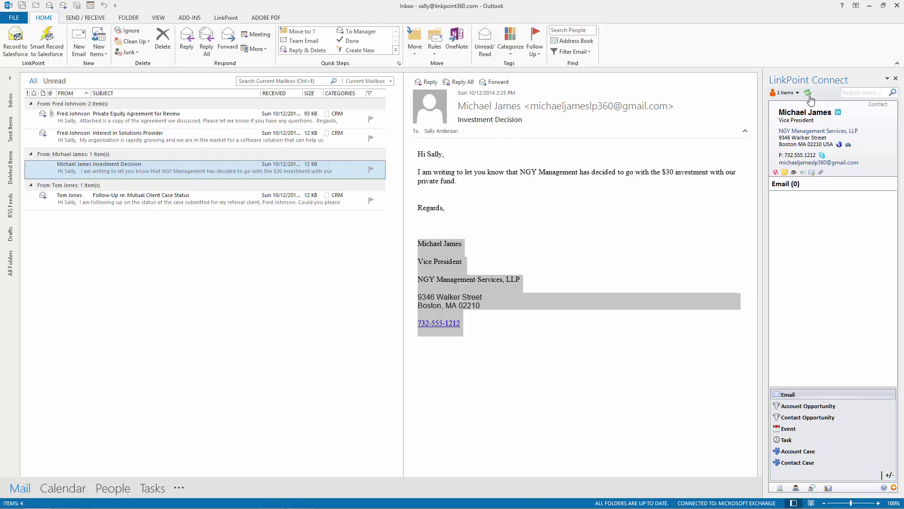
{"action": "left_click", "coordinate": [693, 211]}
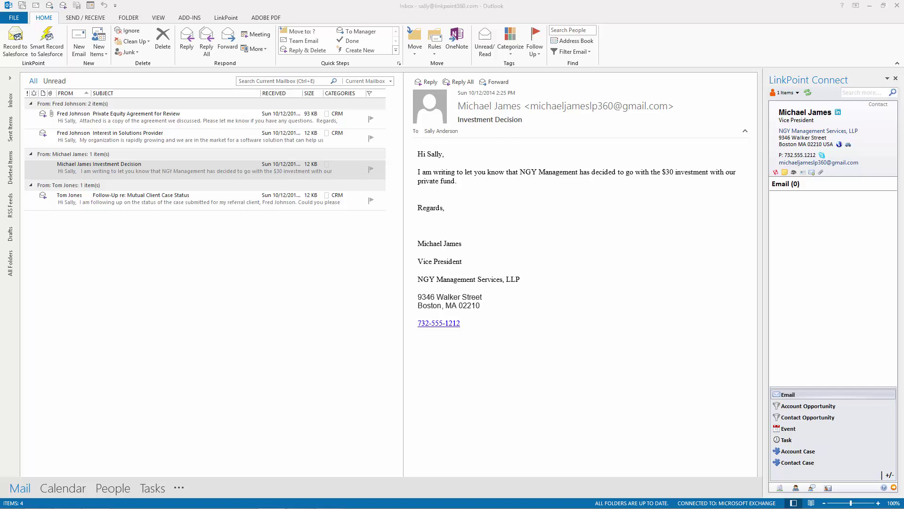
- Open the Private Equity Agreement for Review email and send its signature block to LinkPoint Connect as a Salesforce contact
{"action": "left_click", "coordinate": [151, 123]}
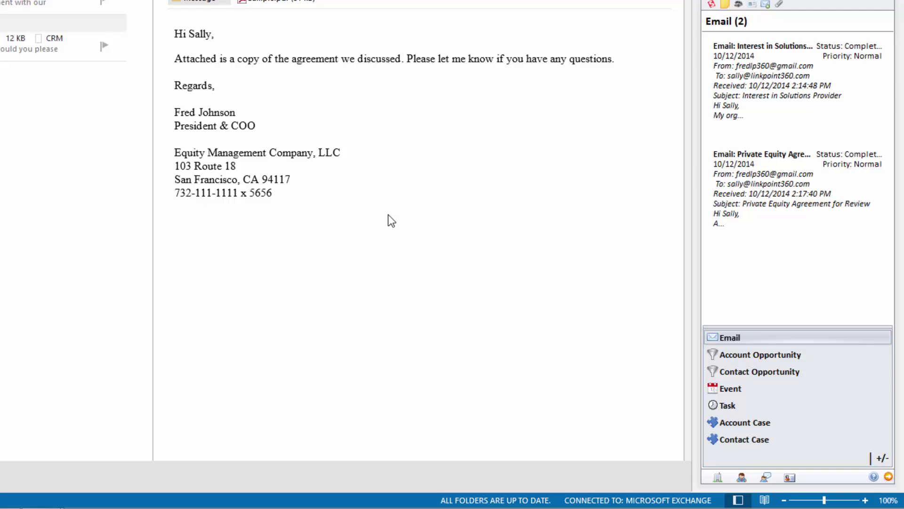
{"action": "left_click_drag", "start_coordinate": [321, 193], "coordinate": [170, 111]}
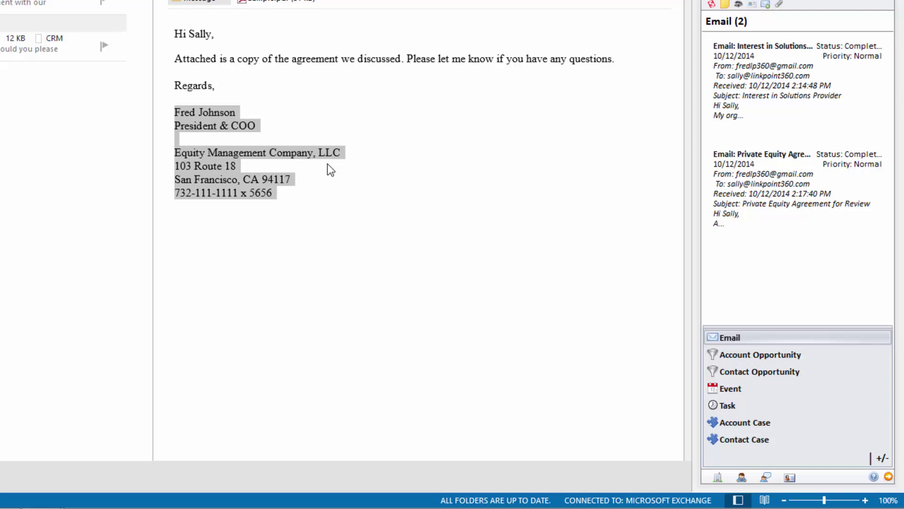
{"action": "mouse_move", "coordinate": [328, 154]}
{"action": "left_mouse_down"}
{"action": "mouse_move", "coordinate": [626, 418]}
{"action": "mouse_move", "coordinate": [702, 472]}
{"action": "mouse_move", "coordinate": [790, 478]}
{"action": "left_mouse_up"}
{"action": "left_click_drag", "start_coordinate": [789, 478], "coordinate": [741, 481]}
{"action": "left_click_drag", "start_coordinate": [742, 482], "coordinate": [741, 481]}
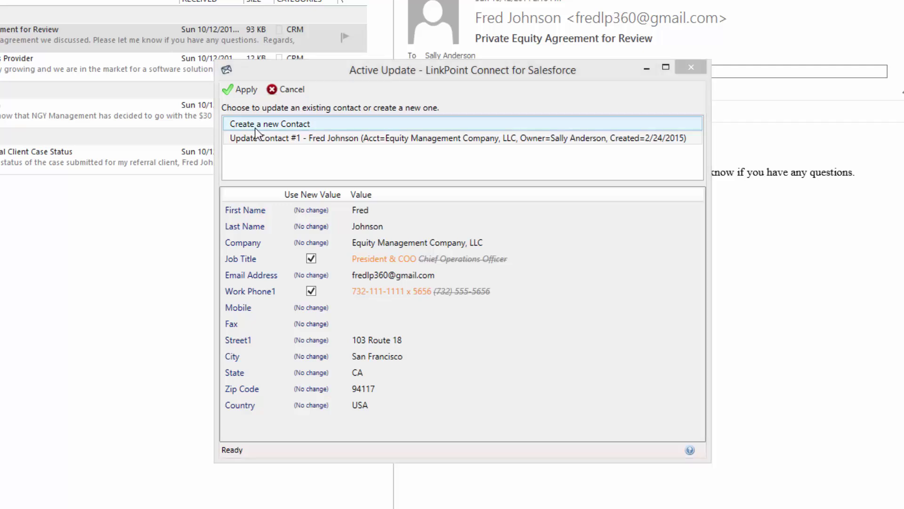
{"action": "left_click", "coordinate": [340, 125]}
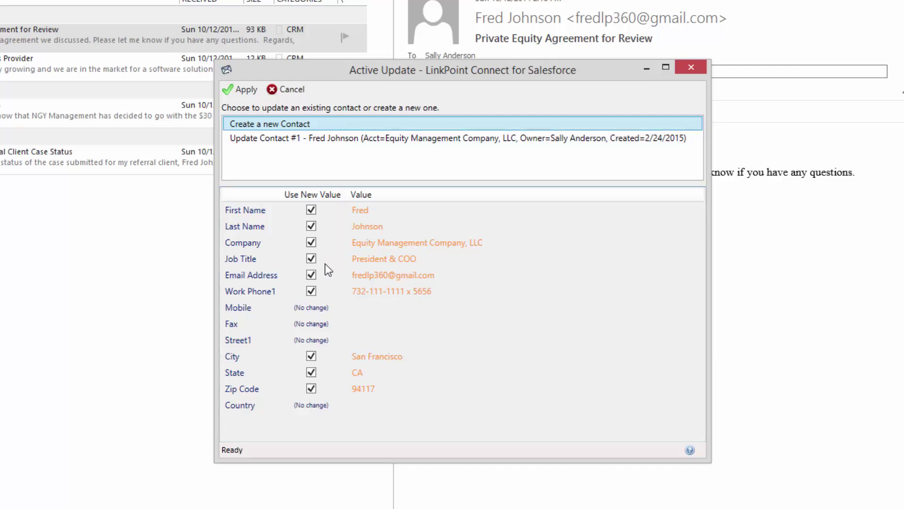
{"action": "left_click", "coordinate": [312, 275]}
{"action": "left_click", "coordinate": [312, 275]}
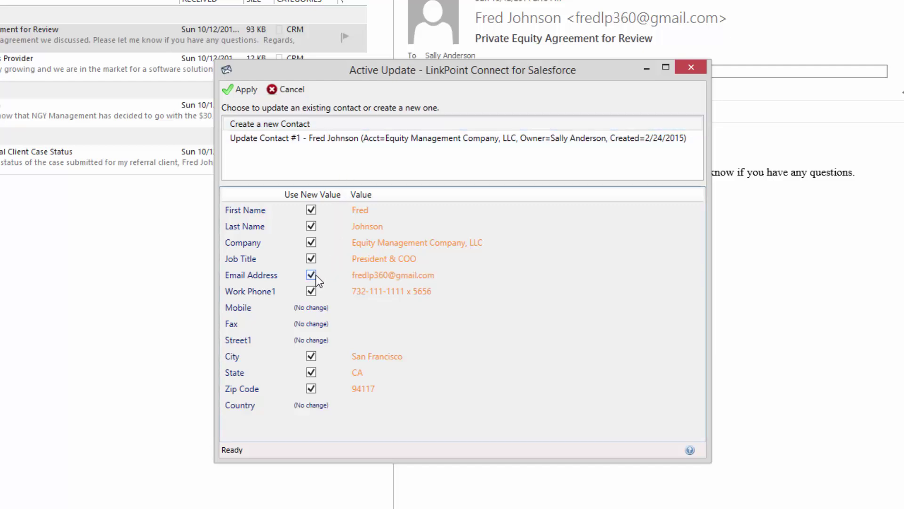
{"action": "left_click", "coordinate": [312, 292]}
{"action": "left_click", "coordinate": [312, 291]}
- Update the sender's existing contact with the job title President & COO and the signature's work phone, and save it in Salesforce
{"action": "left_click", "coordinate": [401, 138]}
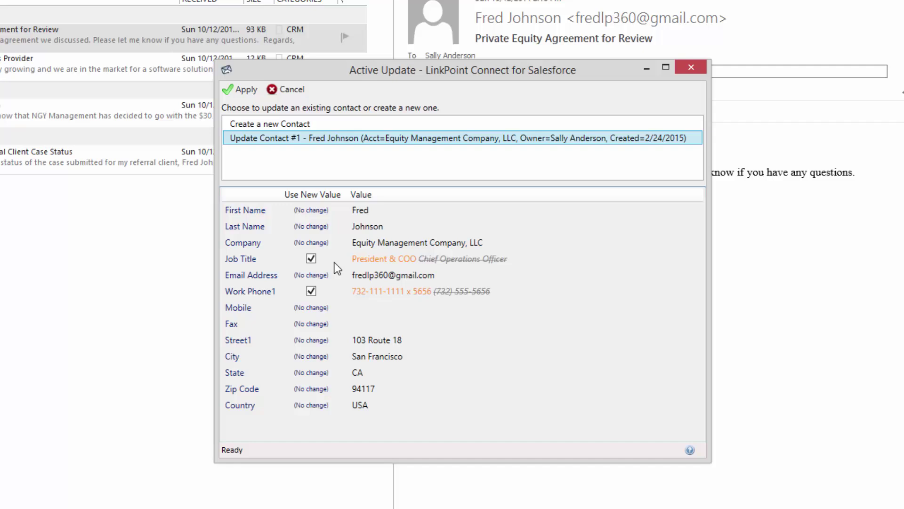
{"action": "left_click", "coordinate": [312, 261]}
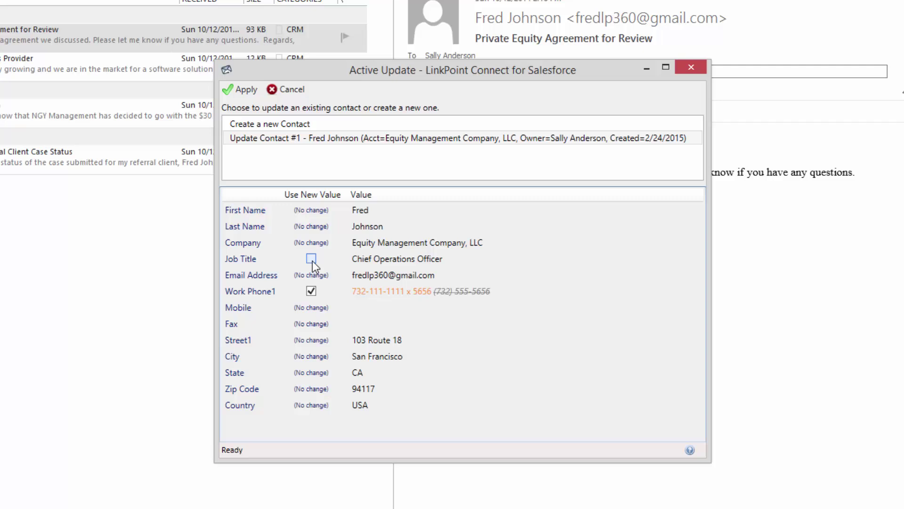
{"action": "left_click", "coordinate": [313, 261]}
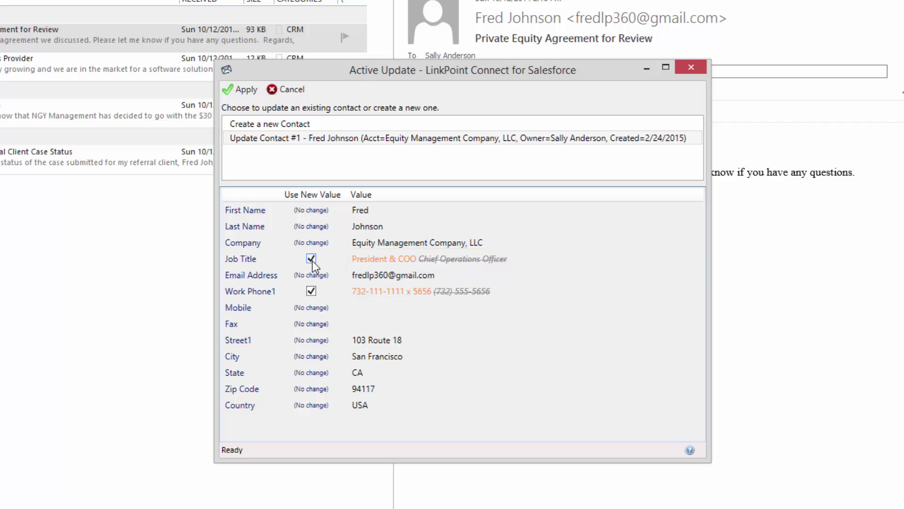
{"action": "left_click", "coordinate": [312, 260]}
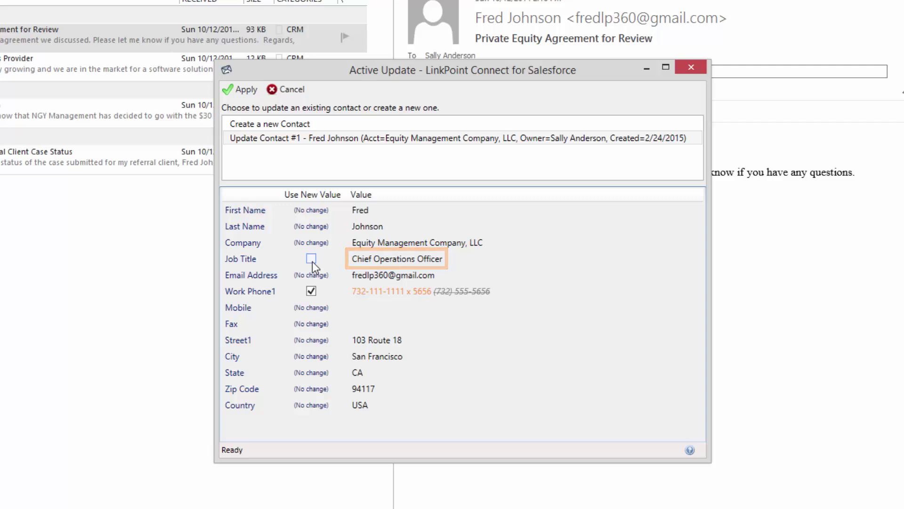
{"action": "left_click", "coordinate": [312, 260]}
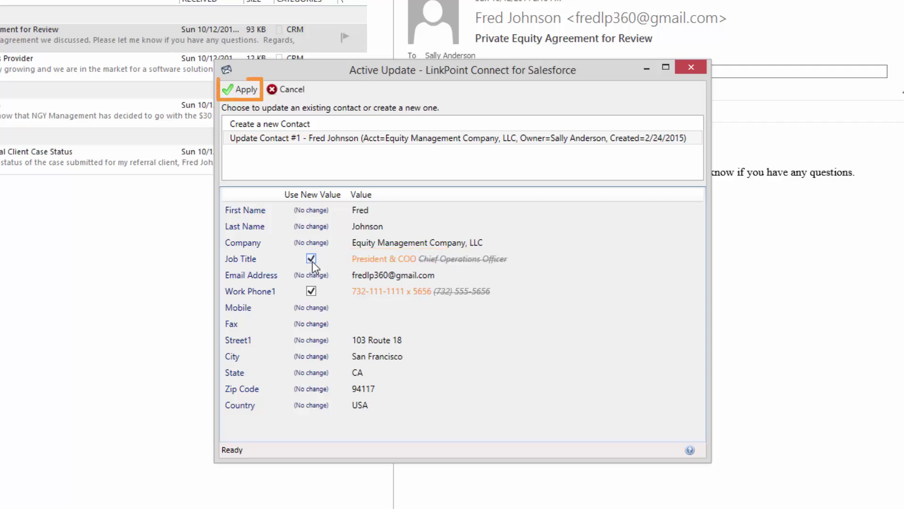
{"action": "left_click", "coordinate": [250, 92]}
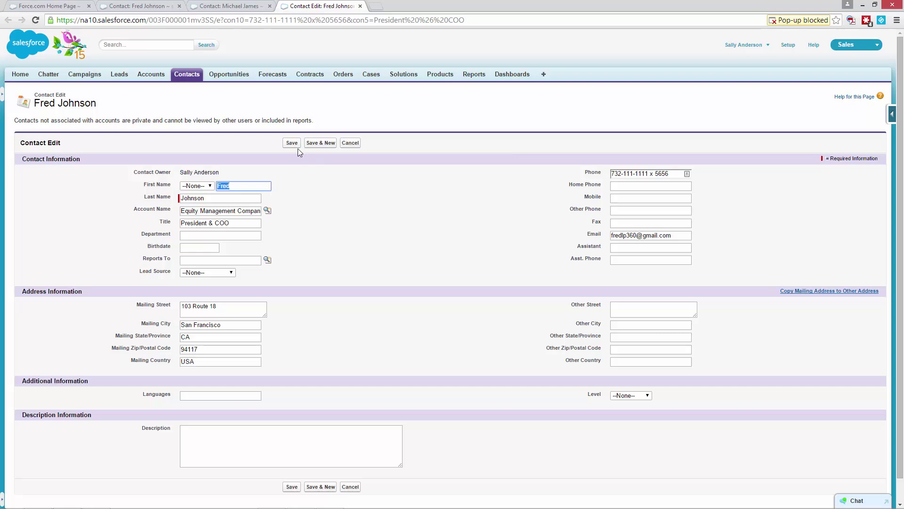
{"action": "left_click", "coordinate": [296, 145]}
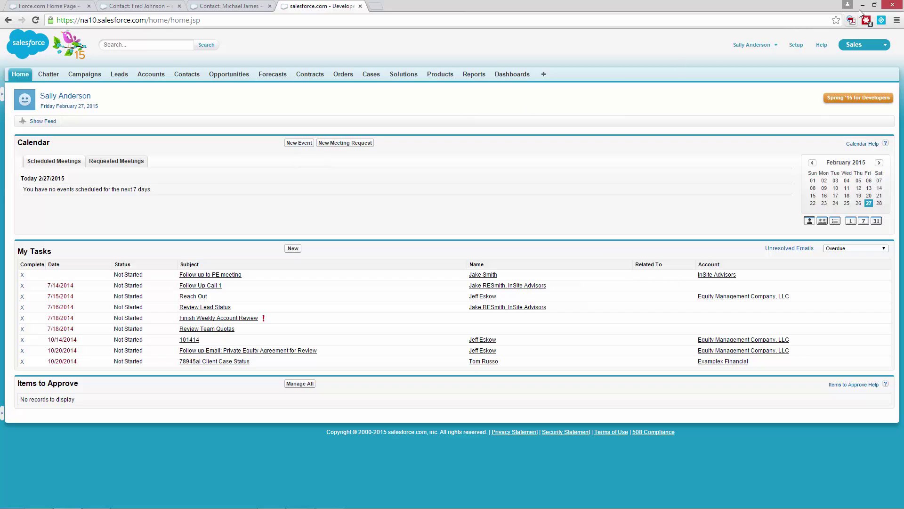
- Return to Outlook and refresh the LinkPoint Connect details for the Private Equity Agreement email's sender
{"action": "left_click", "coordinate": [863, 5]}
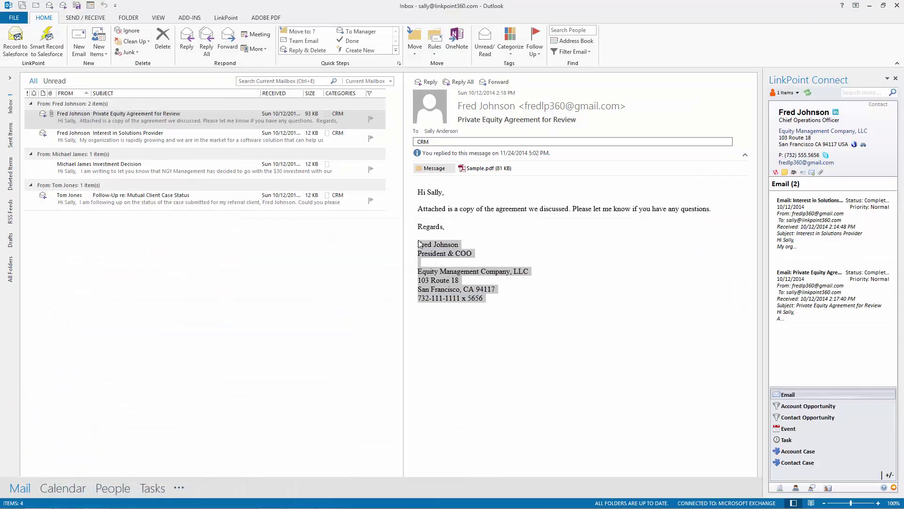
{"action": "left_click", "coordinate": [312, 119]}
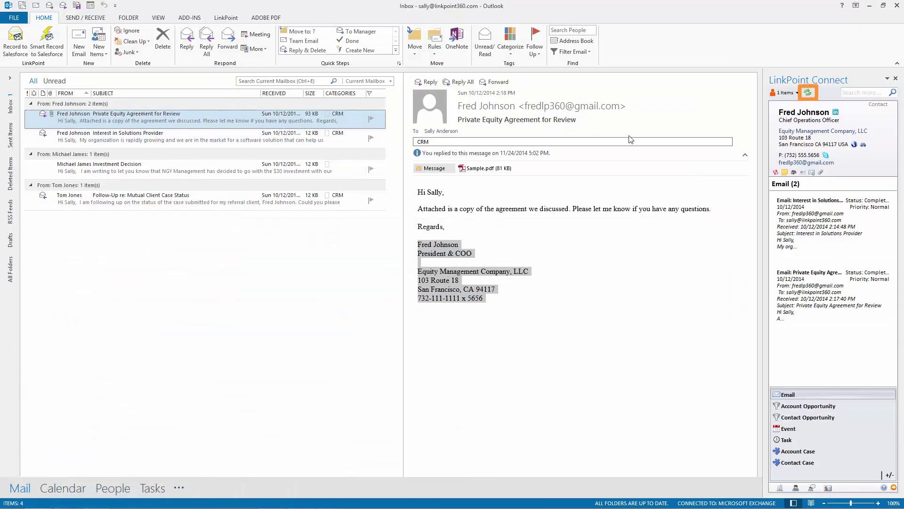
{"action": "left_click", "coordinate": [808, 92]}
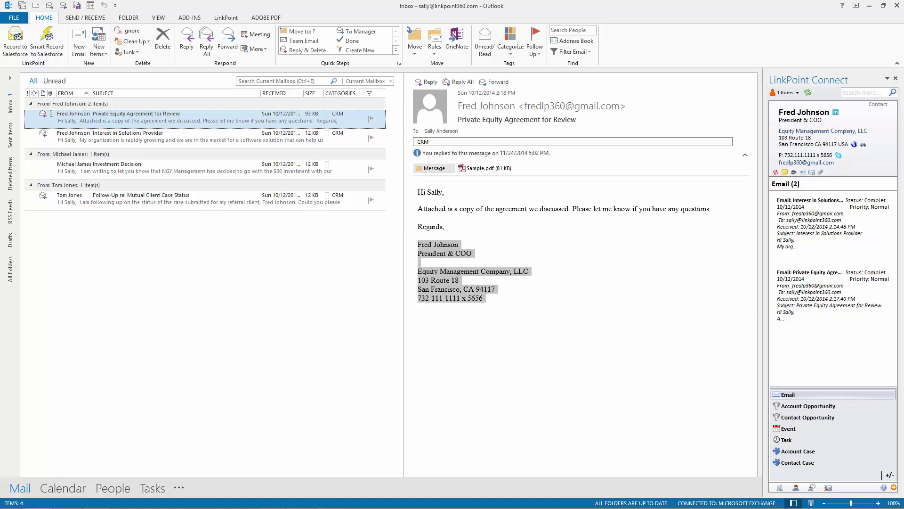
{"action": "left_click", "coordinate": [541, 306]}
{"action": "key", "text": "alt+Tab"}
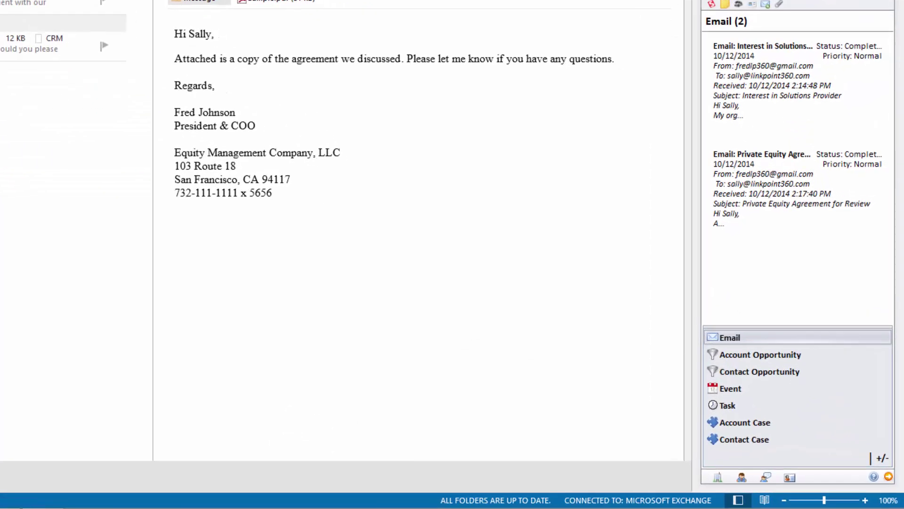
- Create an Outlook contact from the signature block of the Private Equity Agreement email, then save and close it
{"action": "left_click_drag", "start_coordinate": [327, 208], "coordinate": [174, 109]}
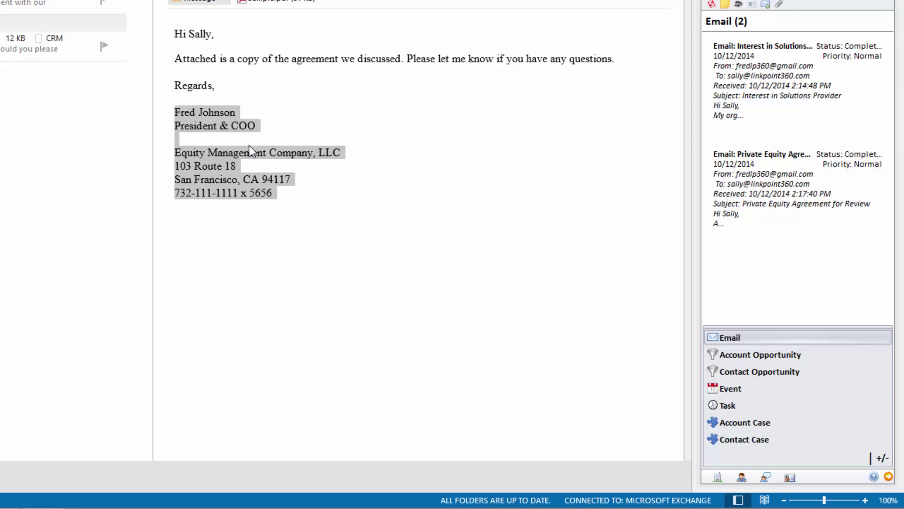
{"action": "mouse_move", "coordinate": [272, 152]}
{"action": "left_mouse_down"}
{"action": "mouse_move", "coordinate": [339, 216]}
{"action": "mouse_move", "coordinate": [668, 453]}
{"action": "mouse_move", "coordinate": [707, 473]}
{"action": "mouse_move", "coordinate": [793, 475]}
{"action": "left_mouse_up"}
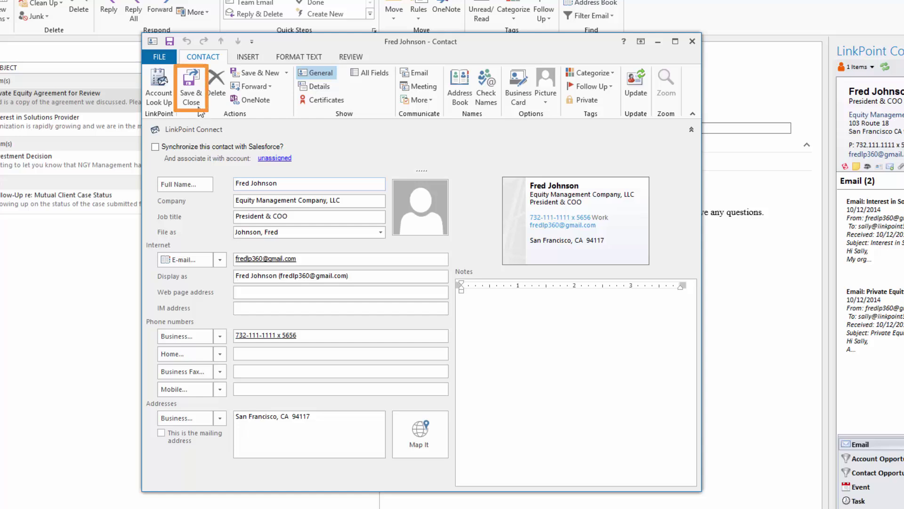
{"action": "left_click", "coordinate": [198, 106]}
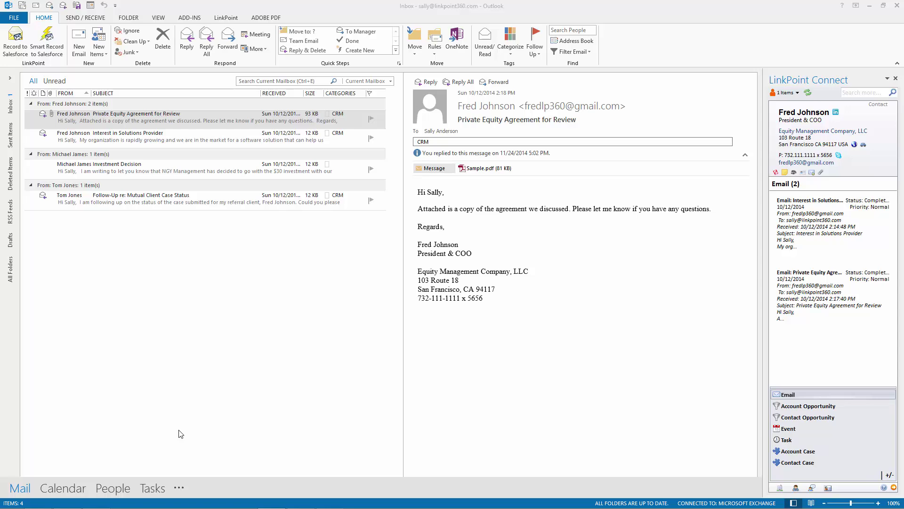
- Create a Salesforce contact from the Outlook business card of the Marketing Executive at Examplex Financial and save it
{"action": "left_click", "coordinate": [127, 491]}
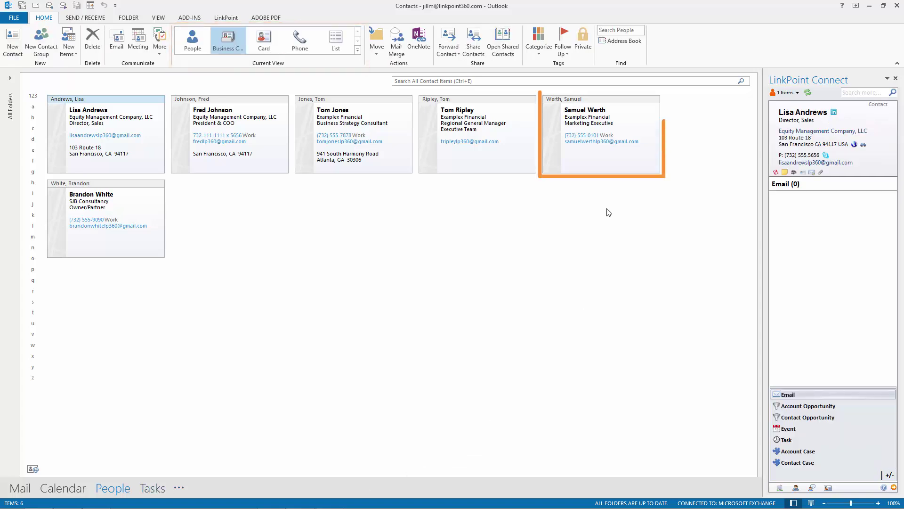
{"action": "left_click", "coordinate": [606, 163]}
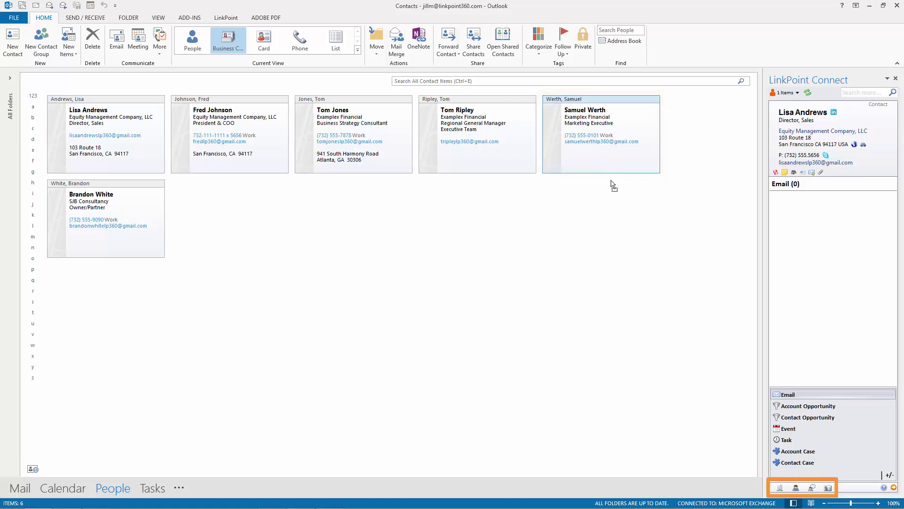
{"action": "left_click", "coordinate": [797, 489]}
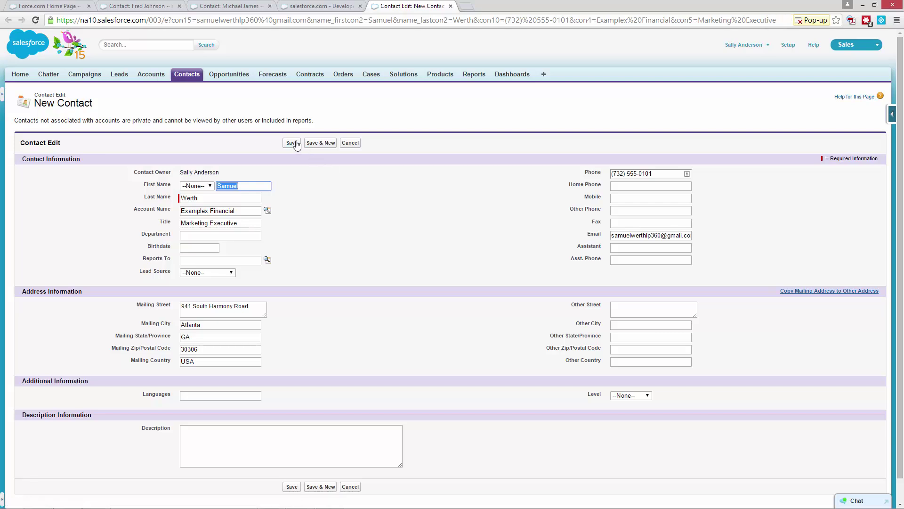
{"action": "left_click", "coordinate": [292, 144]}
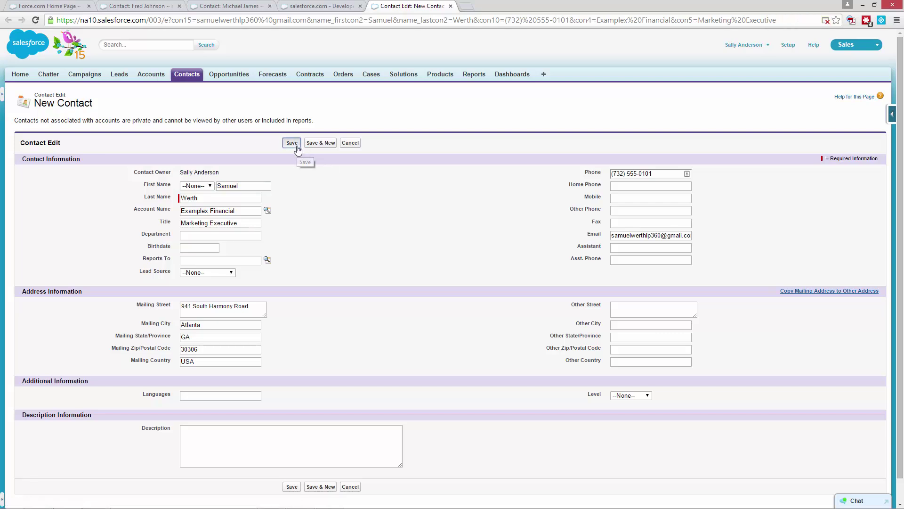